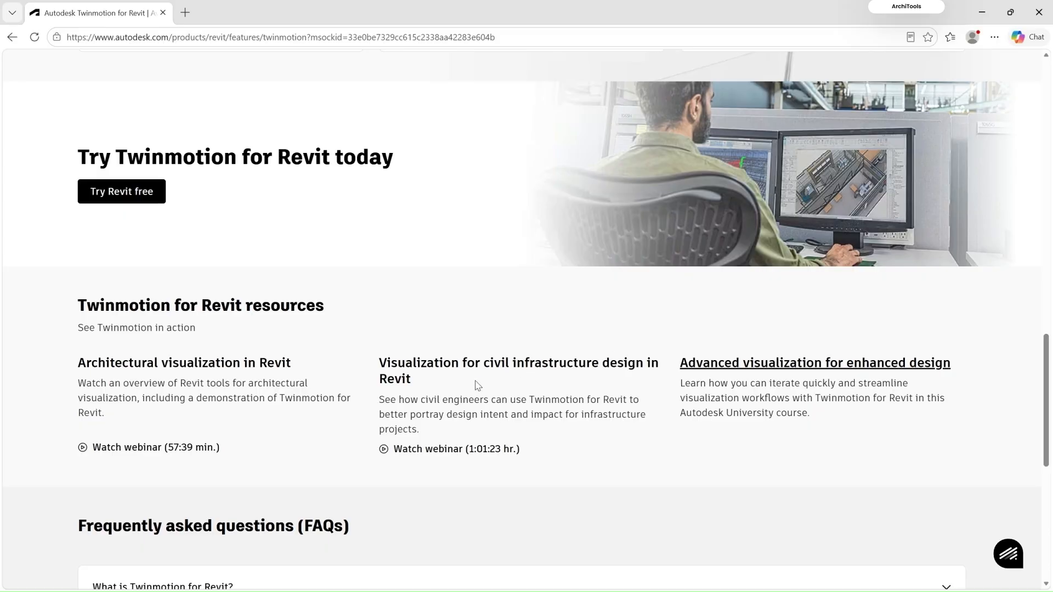
Look over the Twinmotion for Revit product page and expand the FAQ answer to "What is Twinmotion for Revit?".
scroll(464, 390, "up", 10)
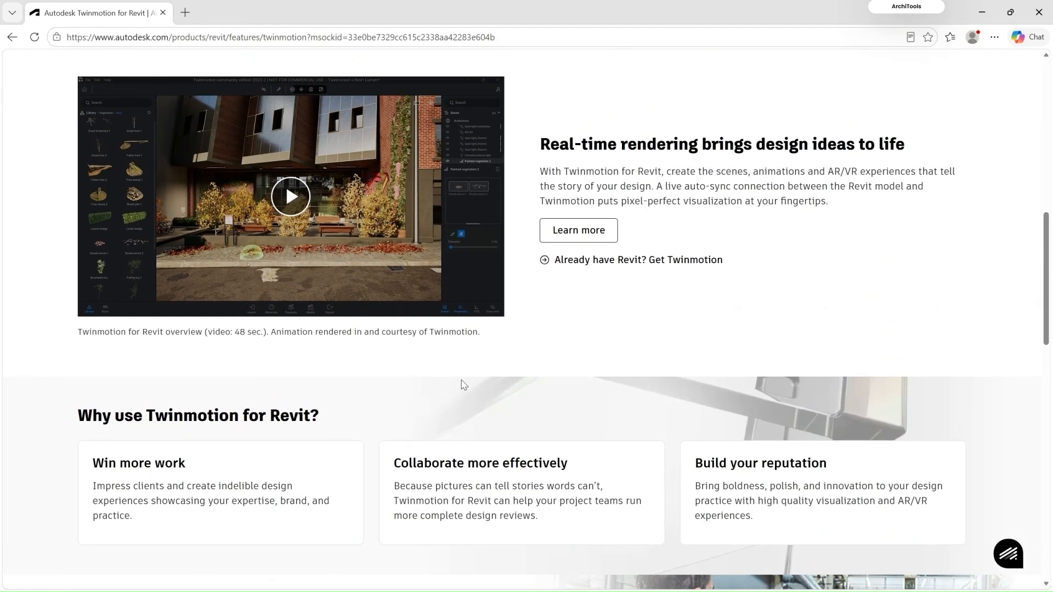
scroll(463, 380, "up", 5)
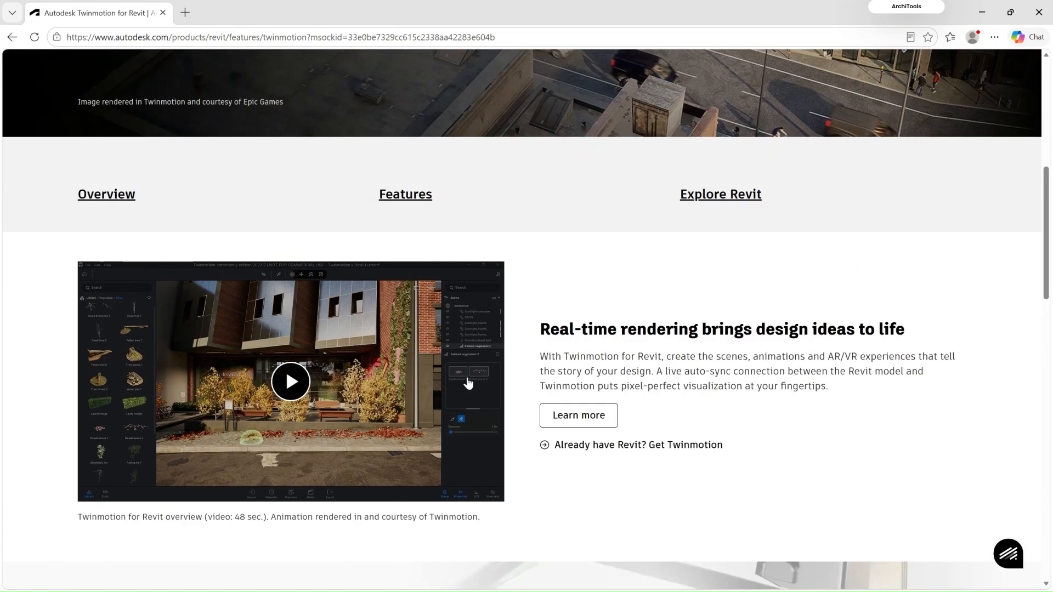
scroll(467, 377, "up", 6)
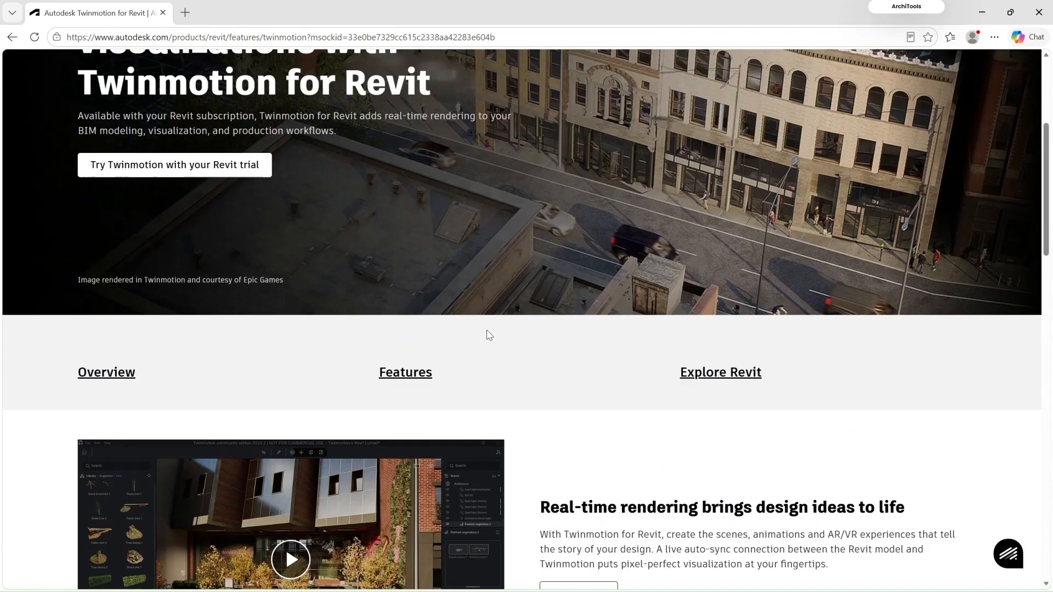
scroll(487, 334, "down", 14)
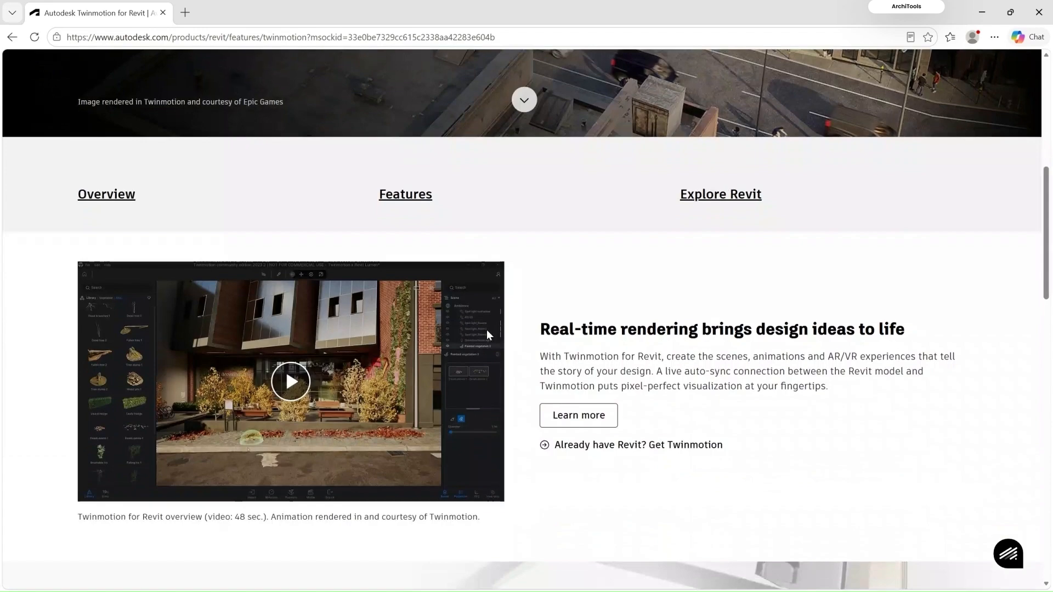
scroll(489, 335, "down", 10)
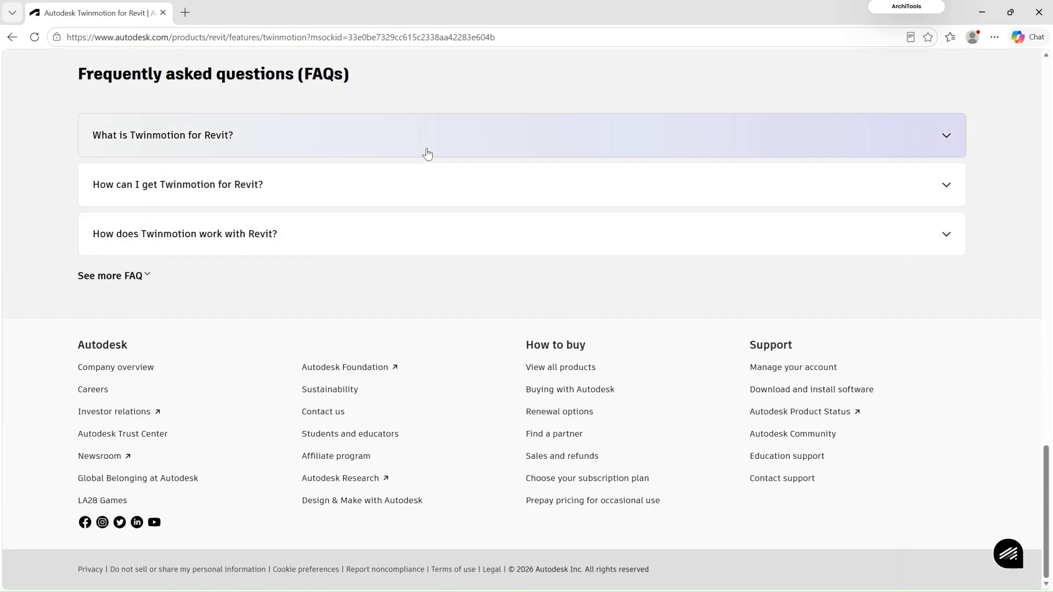
left_click(426, 153)
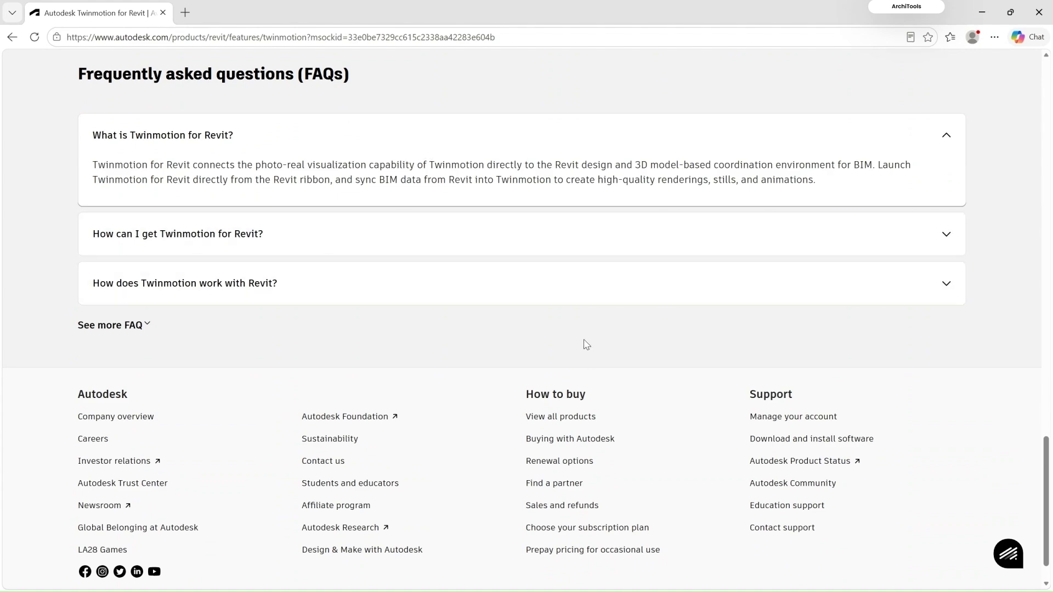
scroll(581, 338, "up", 2)
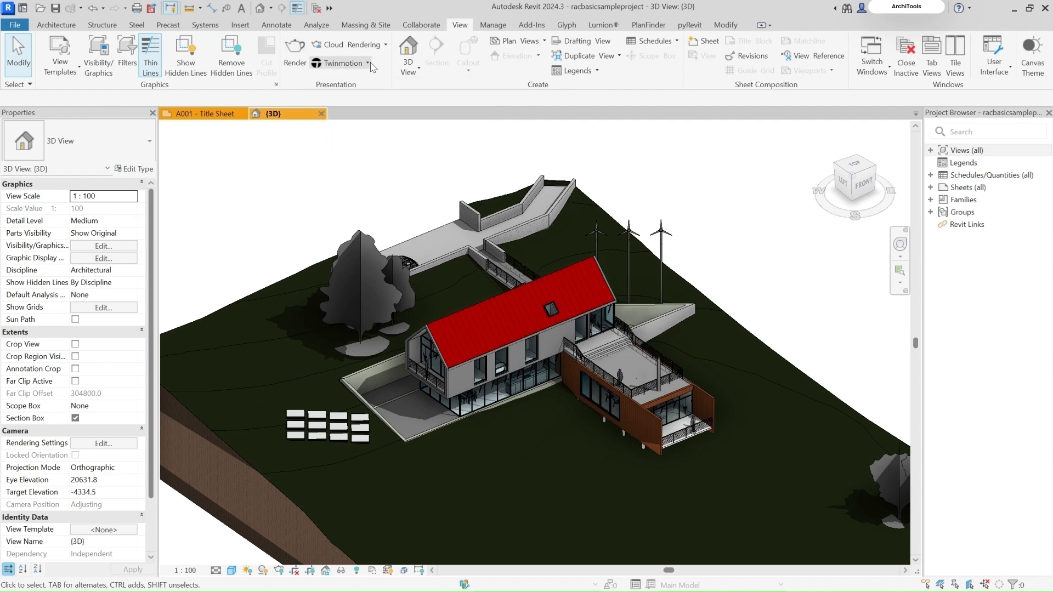
In Revit, show the available Twinmotion commands for the 3D view and open the Level 1 floor plan.
left_click(369, 65)
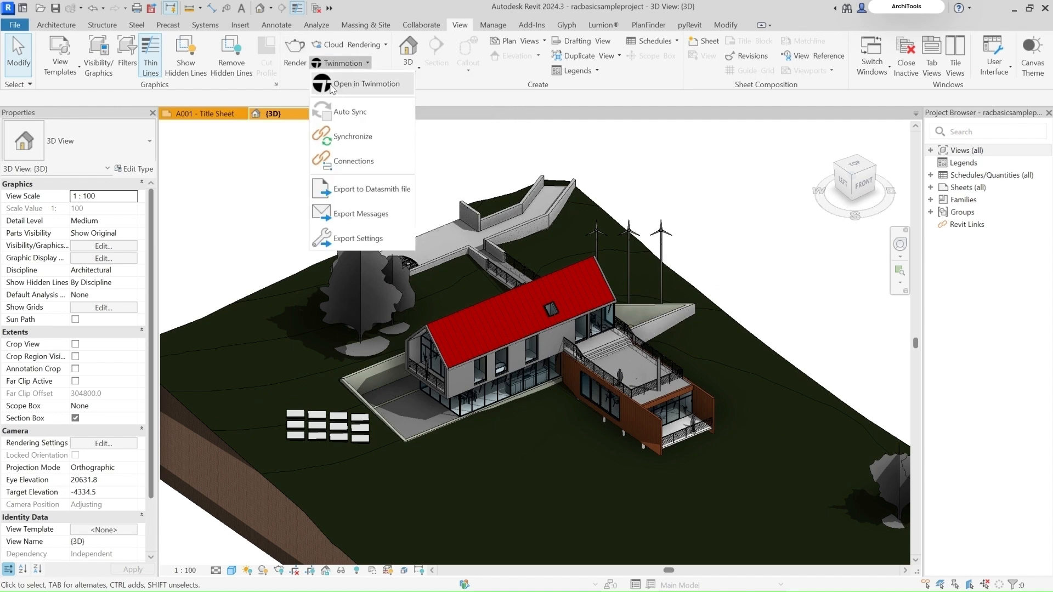
left_click(424, 162)
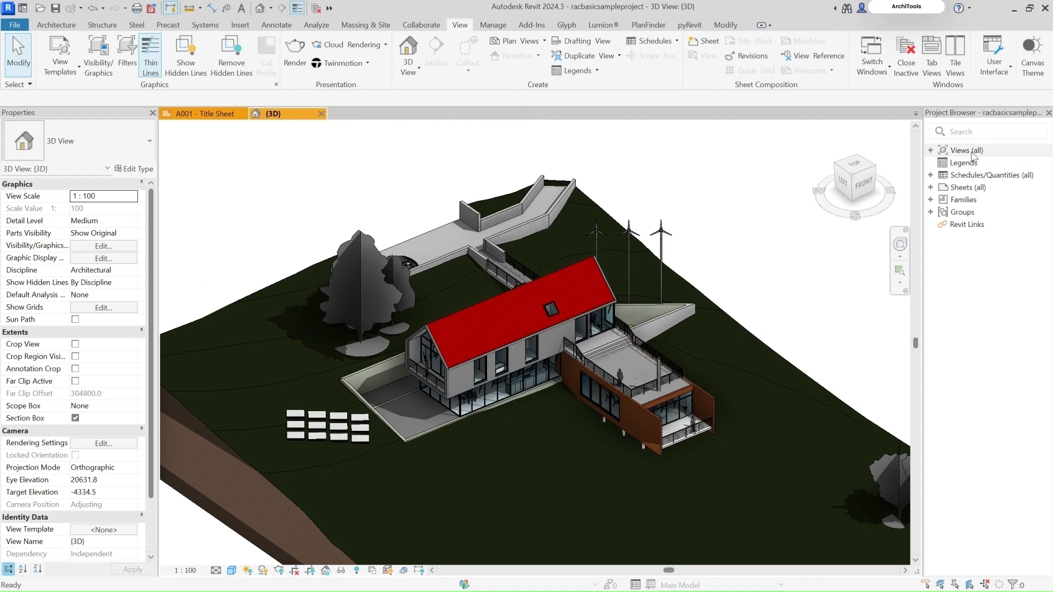
double_click(965, 150)
left_click(965, 174)
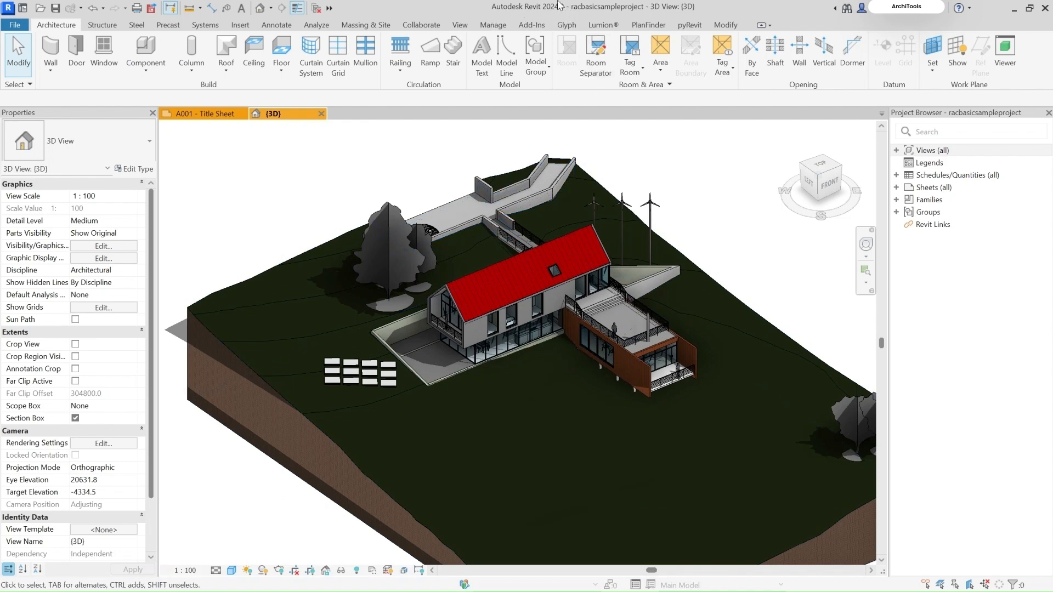
left_click_drag(477, 23, 576, 11)
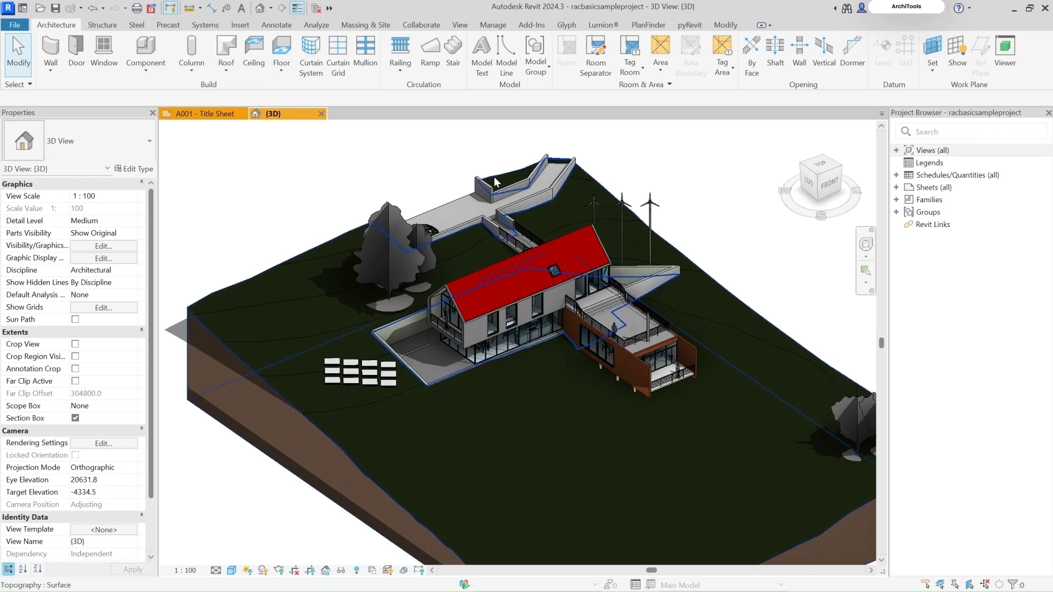
scroll(459, 233, "down", 2)
scroll(546, 209, "up", 2)
mouse_move(546, 209)
middle_mouse_down()
mouse_move(558, 232)
mouse_move(538, 228)
middle_mouse_up()
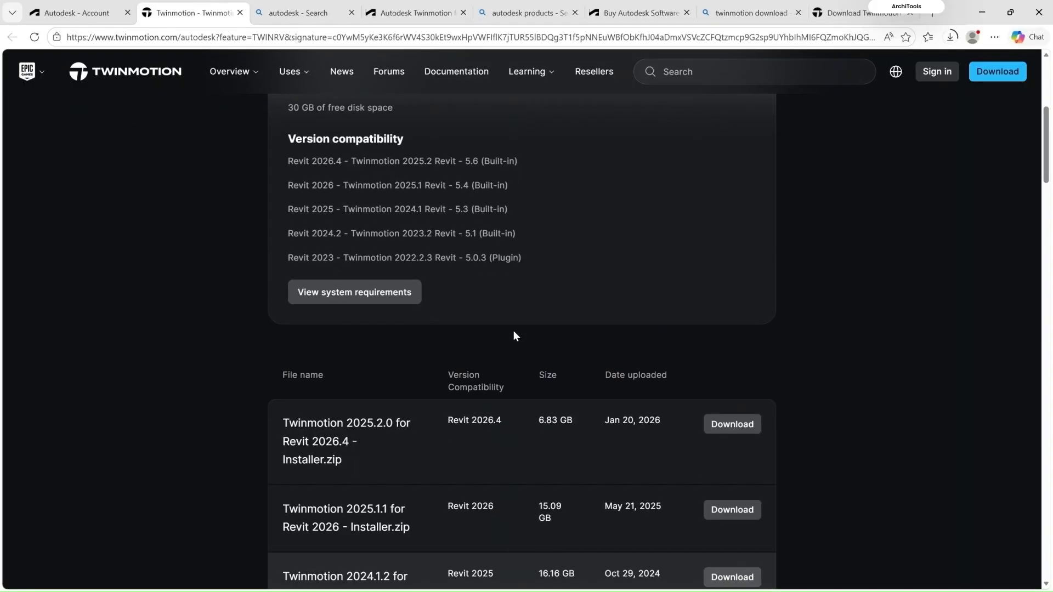
On the Twinmotion for Autodesk Revit web page, check version compatibility and download the installer matching Revit 2024.2.
scroll(493, 328, "down", 1)
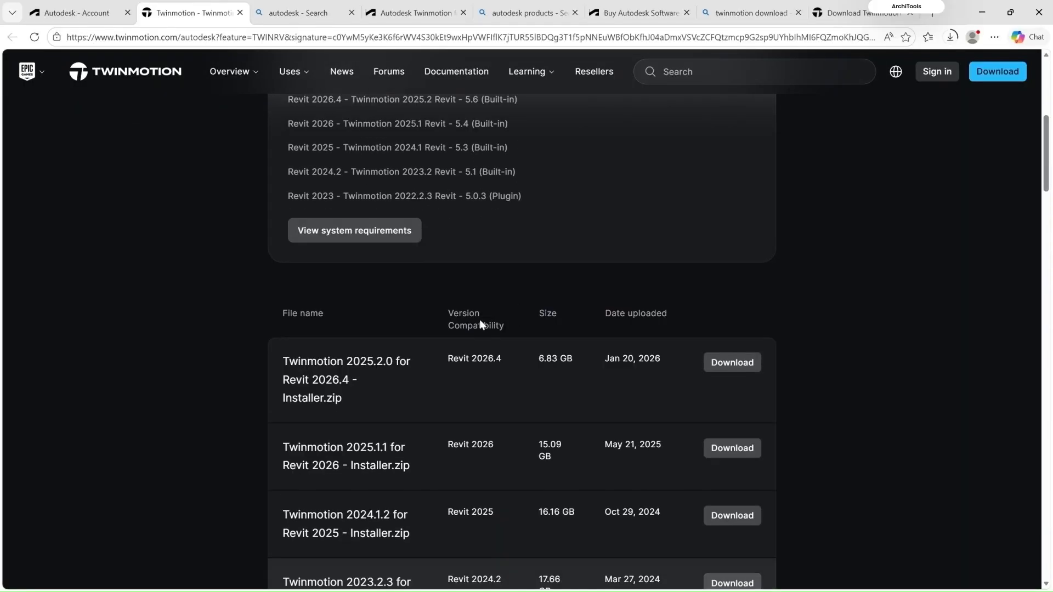
scroll(425, 274, "up", 3)
scroll(450, 285, "down", 7)
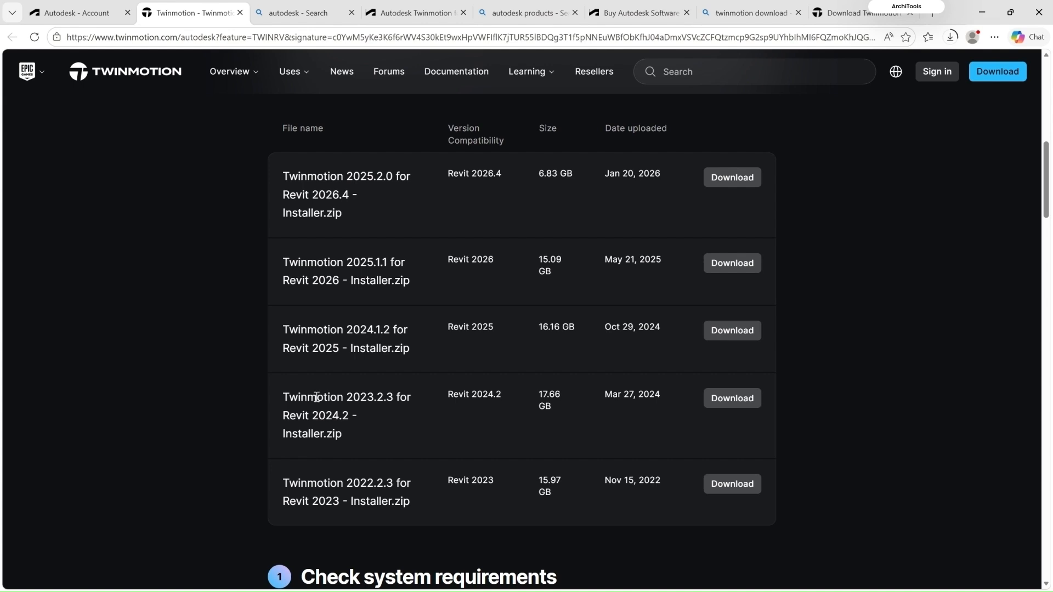
left_click(727, 401)
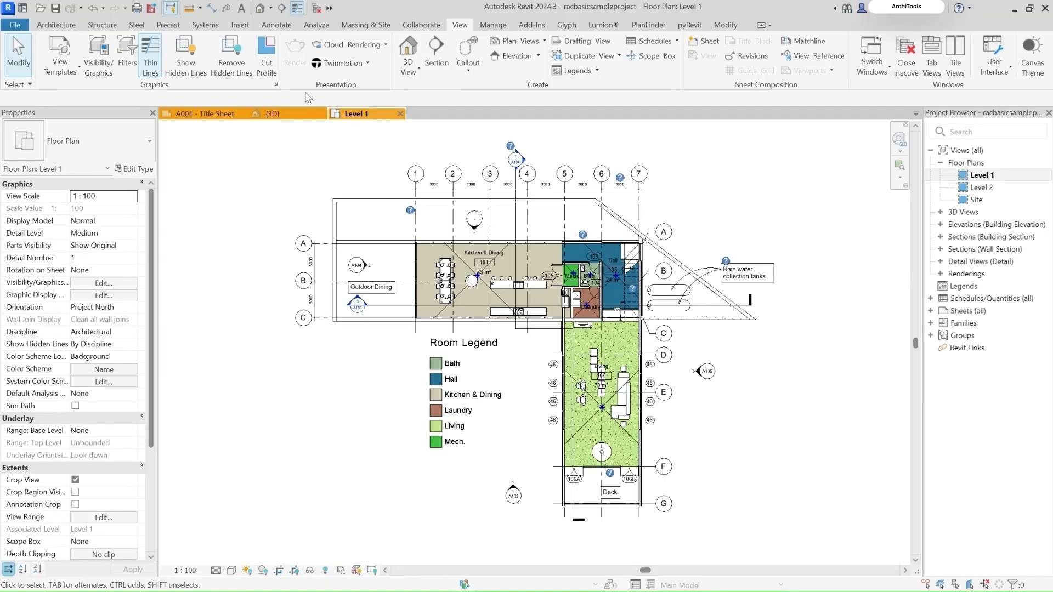
Switch to Revit's {3D} view and try to open the model in Twinmotion.
left_click(285, 113)
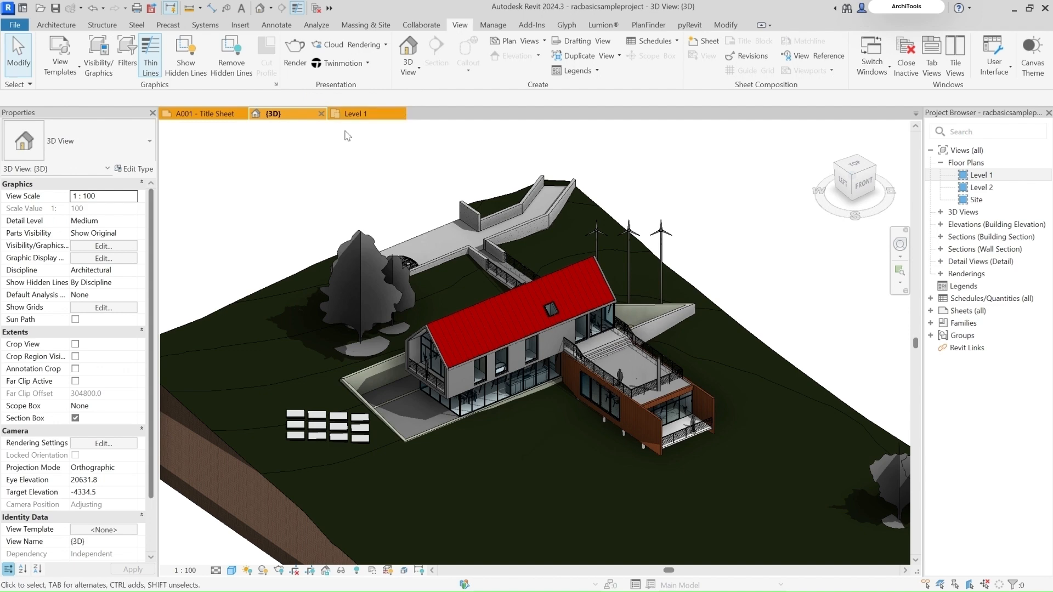
left_click(343, 63)
left_click(356, 83)
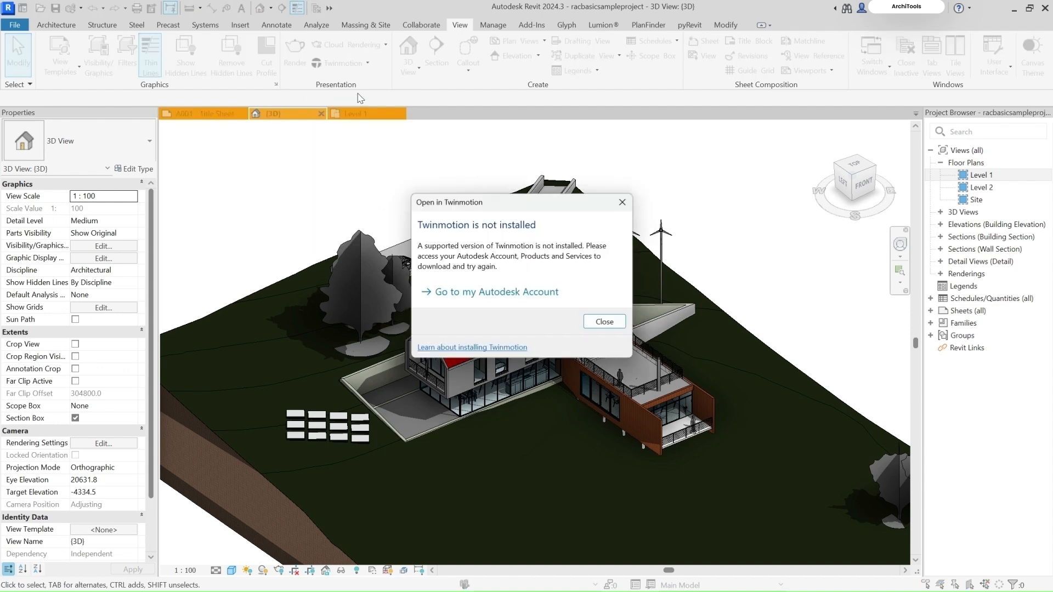
left_click_drag(479, 208, 555, 175)
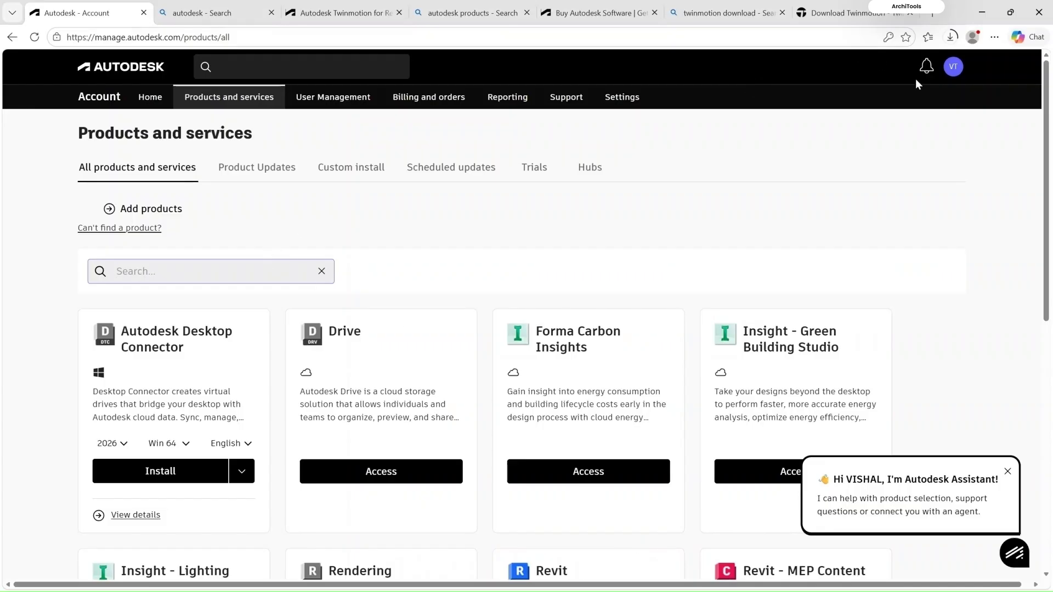
In the browser, search the Autodesk account's products for "twinm" and access Twinmotion for Revit.
type("tw")
left_click(327, 357)
scroll(213, 393, "down", 1)
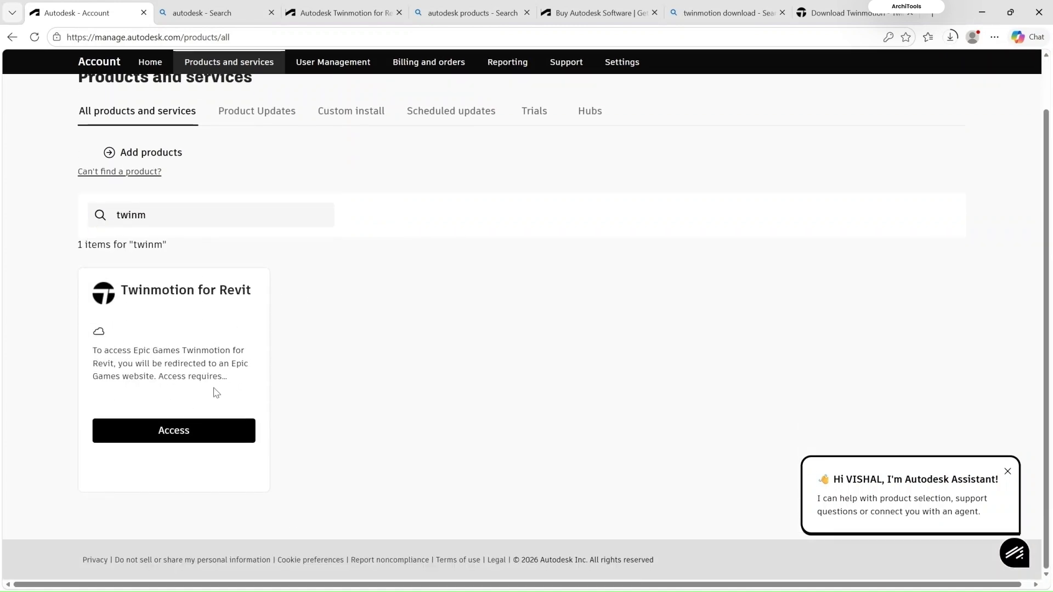
left_click(175, 430)
Read through the Twinmotion End User License Agreement, agree to its terms and accept it.
scroll(266, 337, "down", 3)
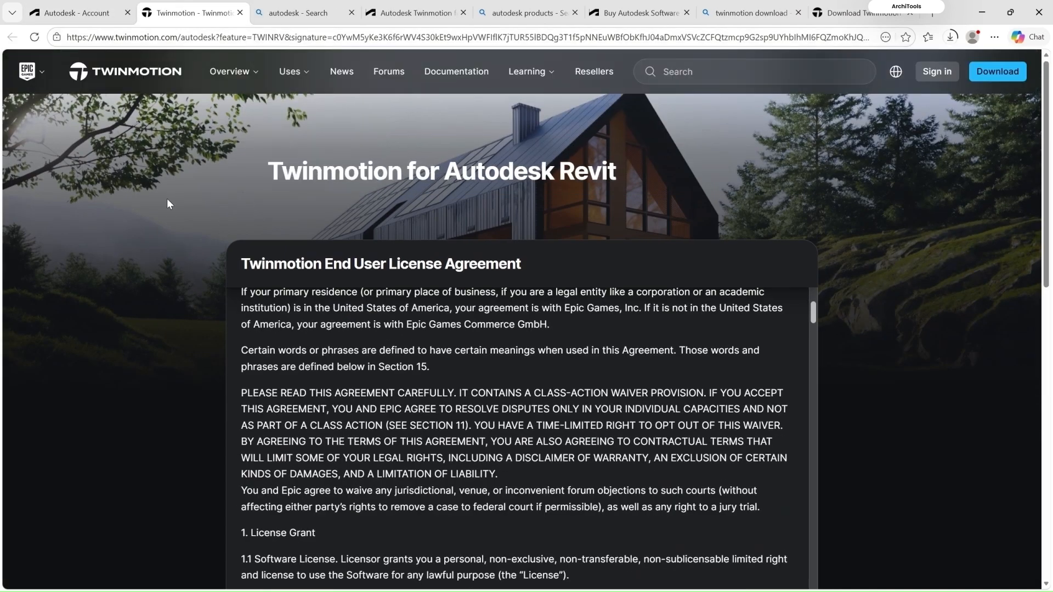
scroll(166, 198, "down", 2)
scroll(337, 333, "down", 6)
scroll(337, 333, "down", 5)
left_click(248, 560)
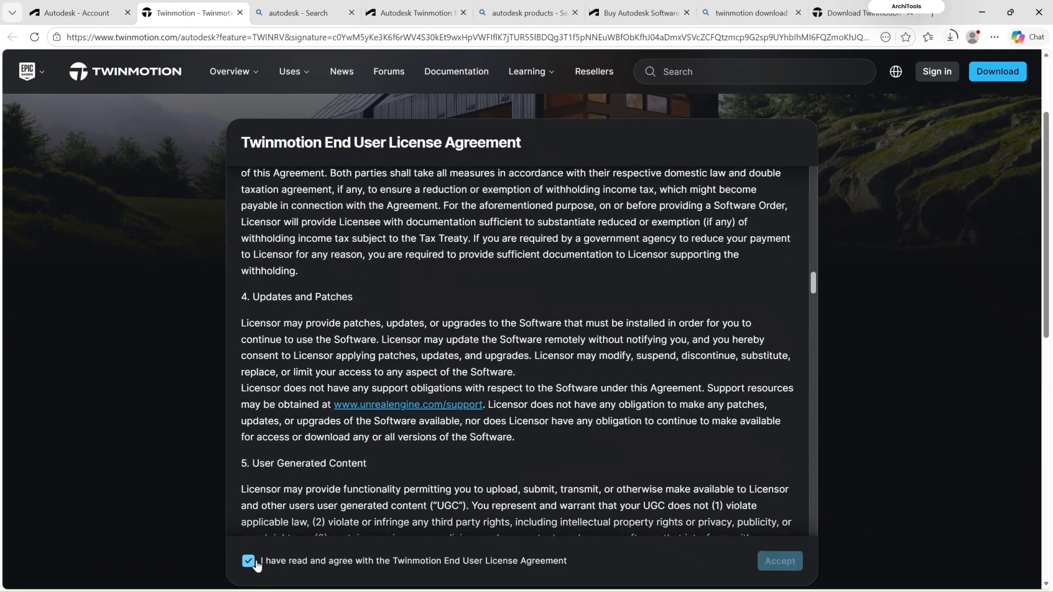
left_click(780, 560)
Compare the listed version compatibility and download "Twinmotion 2023.2.3 for Revit 2024.2 - Installer.zip".
scroll(526, 384, "down", 10)
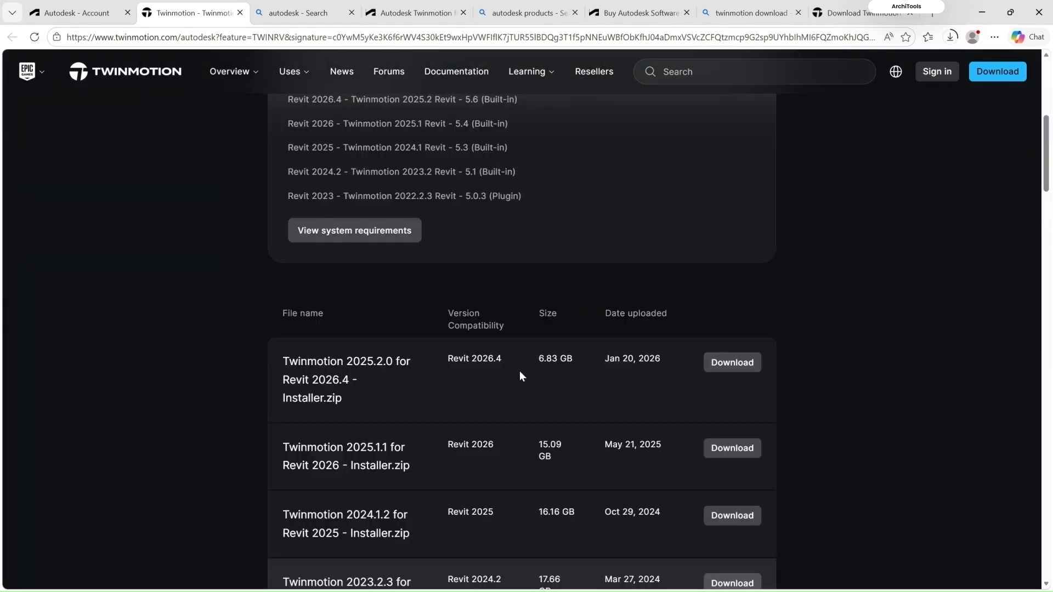
scroll(517, 351, "up", 2)
scroll(513, 334, "down", 2)
scroll(423, 275, "up", 3)
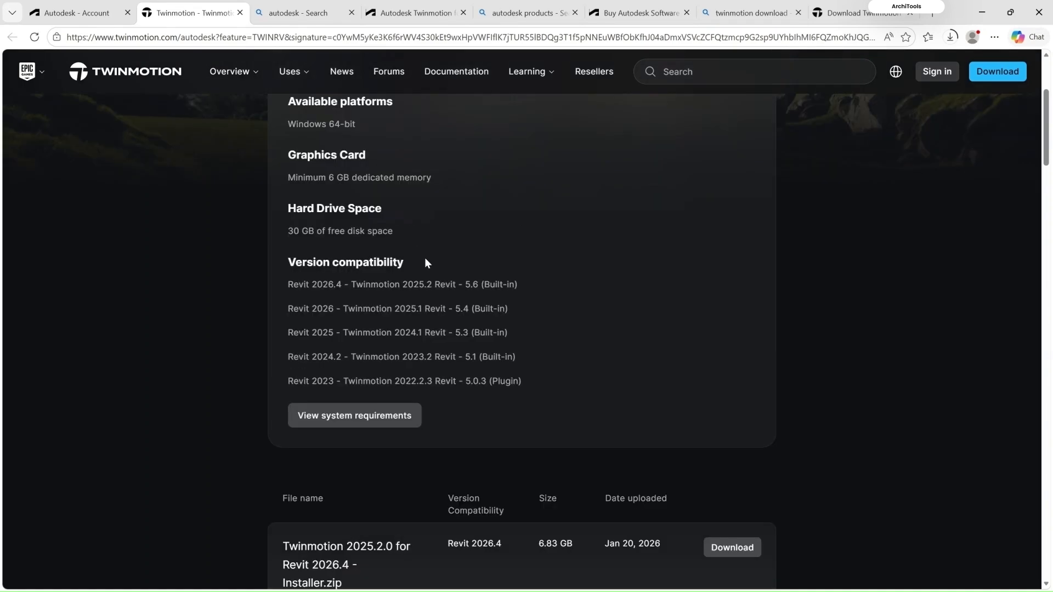
scroll(444, 279, "down", 4)
scroll(450, 285, "down", 2)
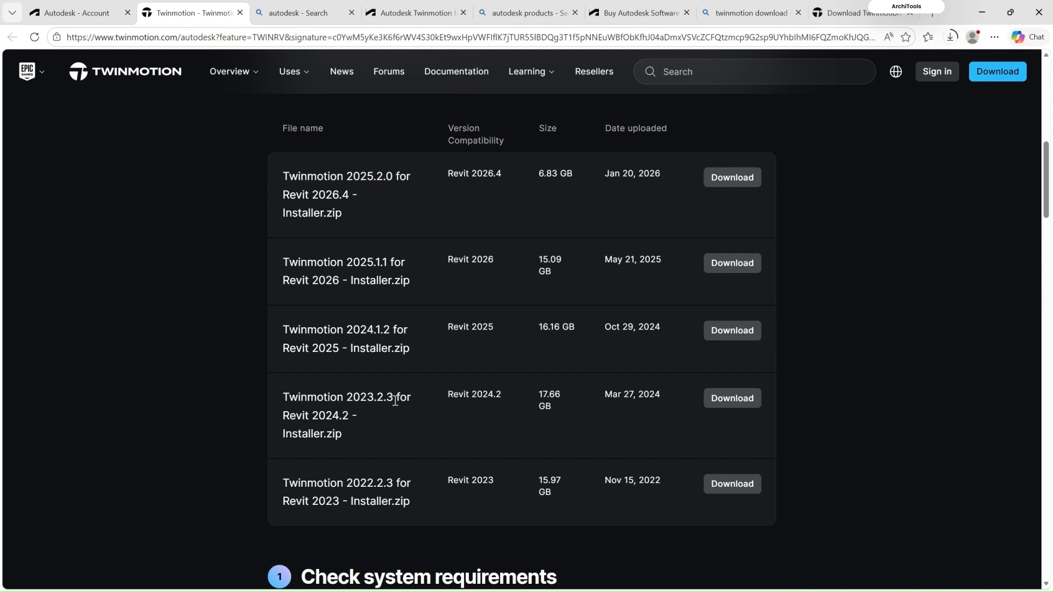
left_click(728, 402)
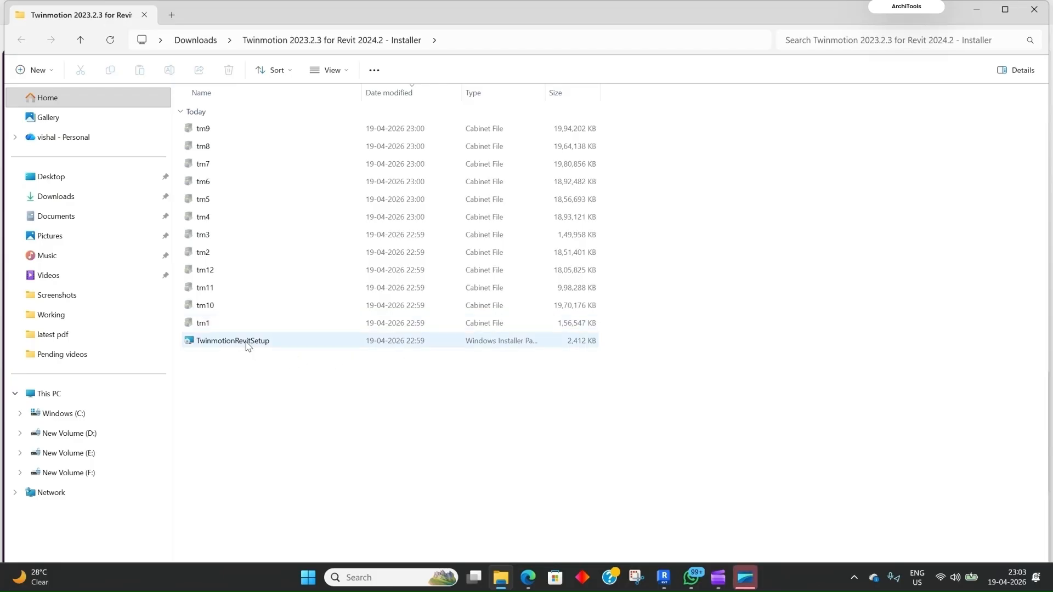
Install Twinmotion 2023.2 For Revit with TwinmotionRevitSetup, accepting the license agreement and keeping the default install location.
double_click(247, 341)
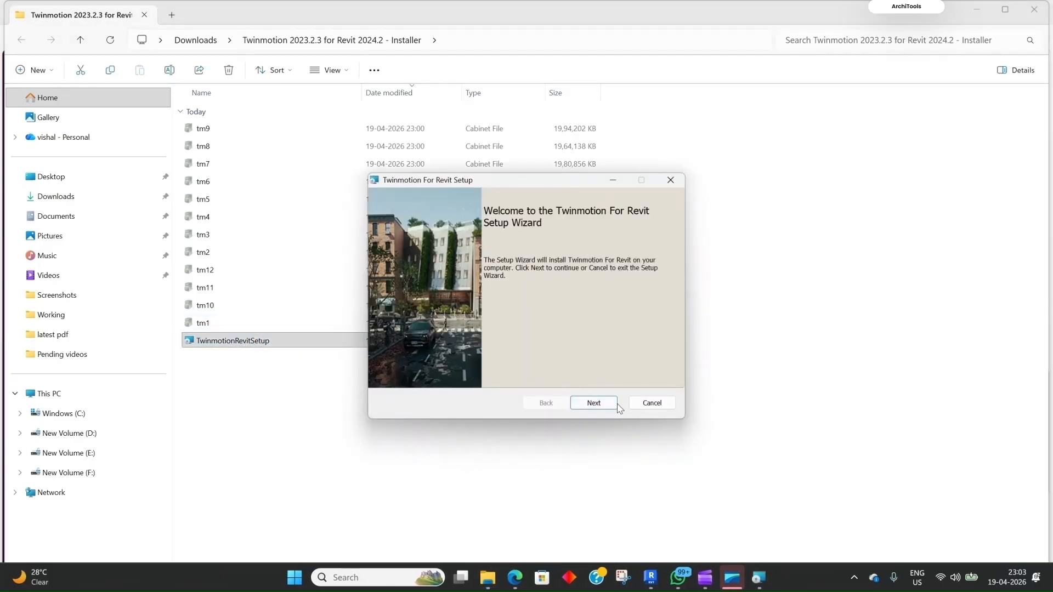
left_click(594, 402)
left_click(389, 372)
scroll(580, 307, "down", 10)
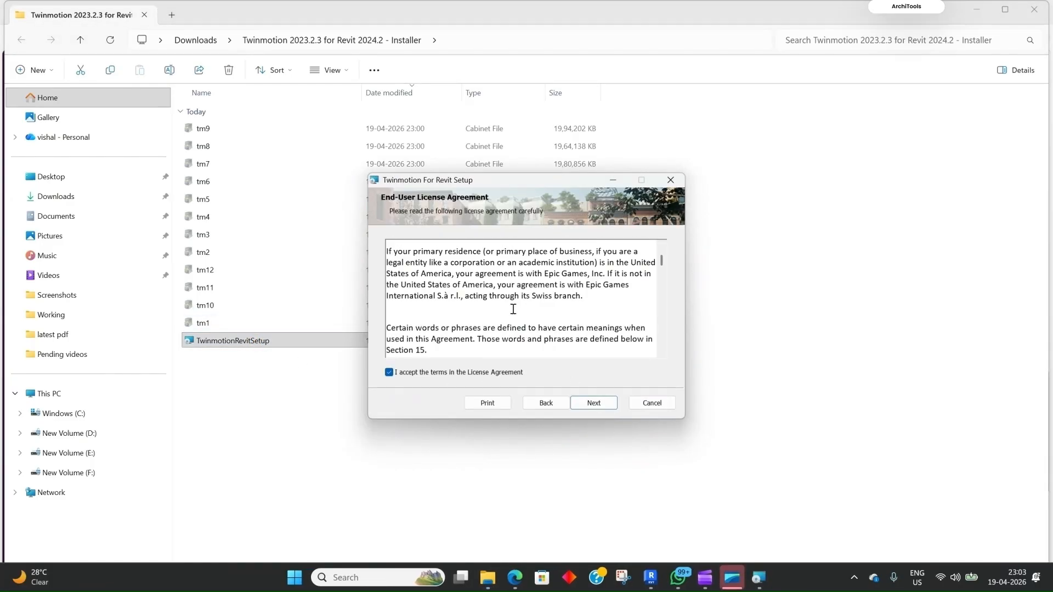
left_click(594, 403)
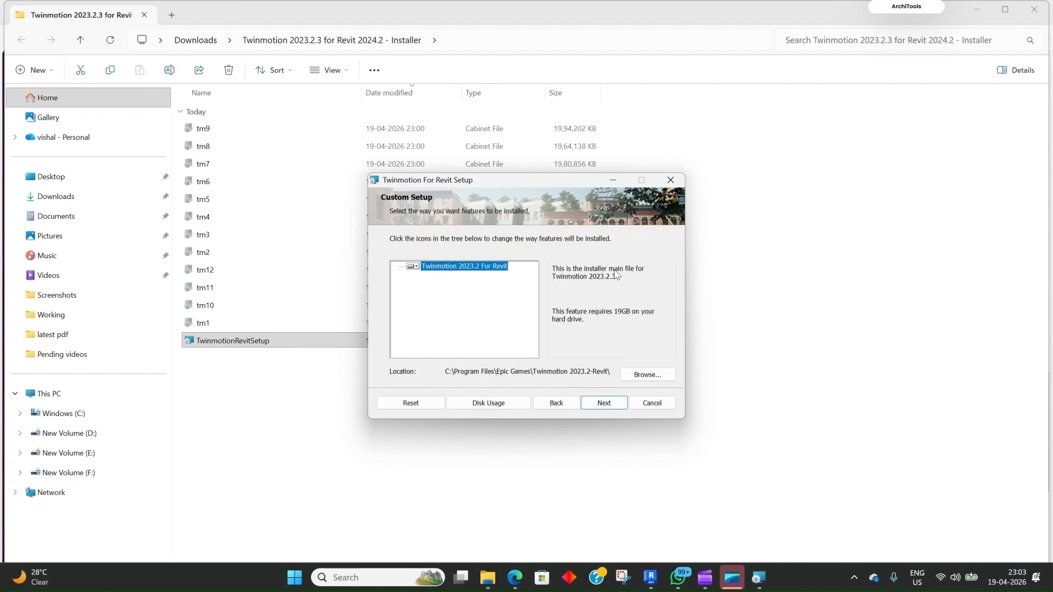
left_click(605, 410)
left_click(592, 402)
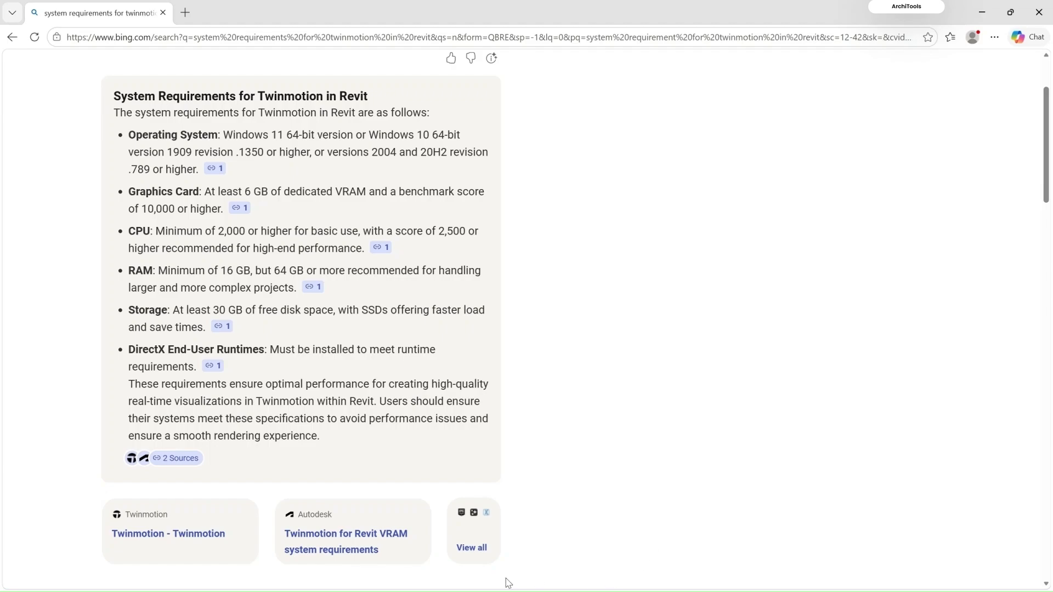
Review the system requirements for Twinmotion in Revit in the Bing search results.
scroll(340, 345, "up", 2)
scroll(340, 346, "down", 1)
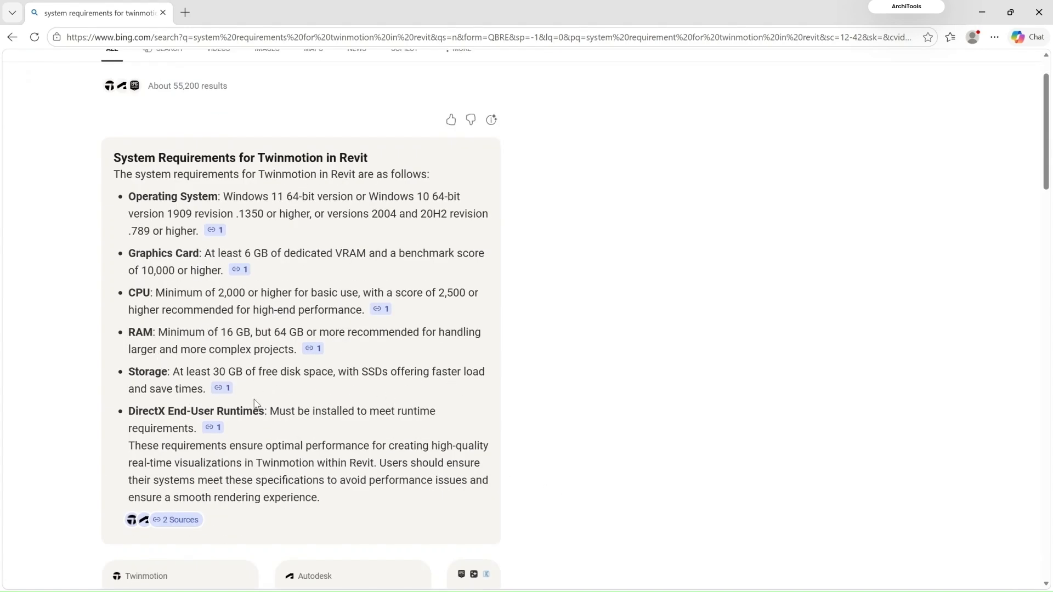
mouse_move(269, 409)
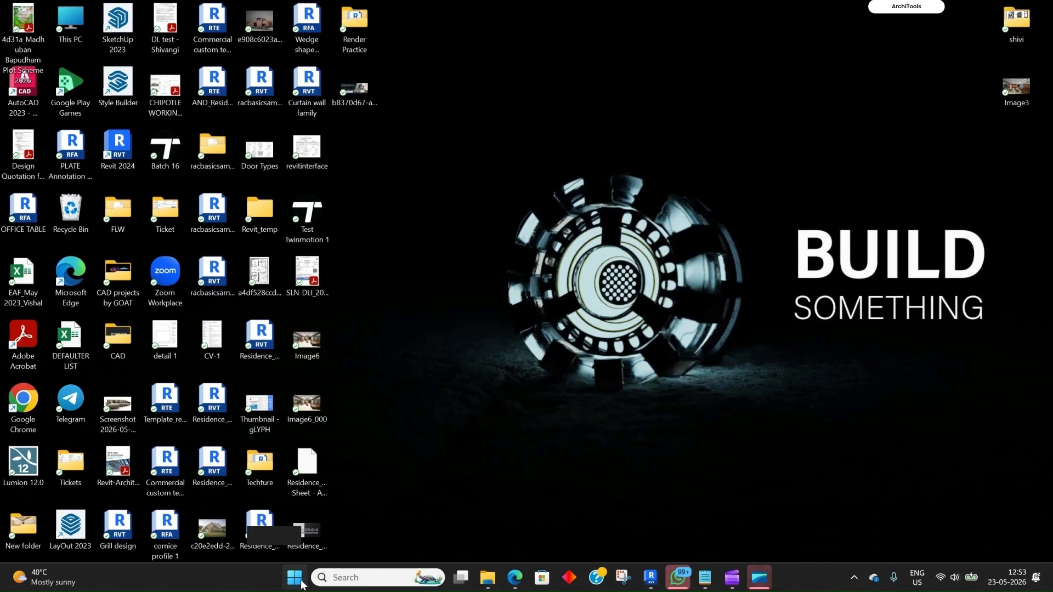
Bring up the Windows power options for restarting the computer.
left_click(293, 579)
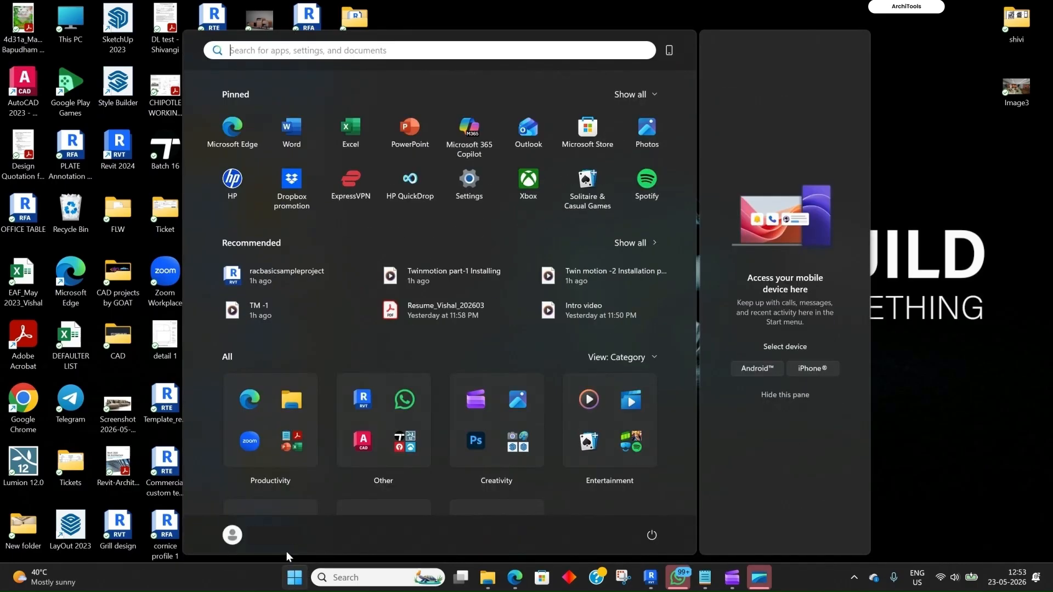
left_click(651, 535)
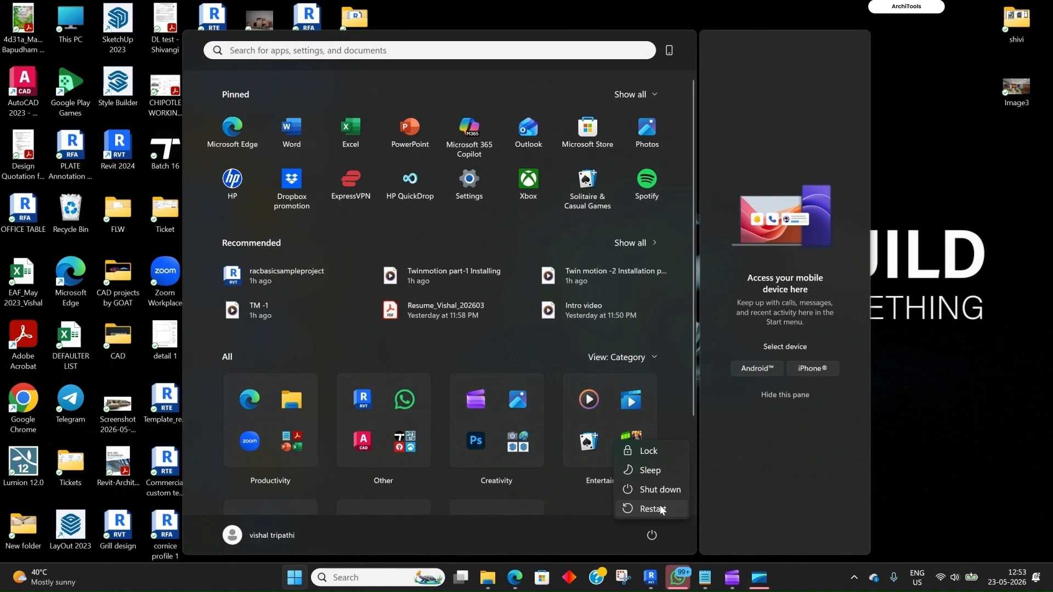
Search Windows for "revit" and launch Revit 2024.
left_click(376, 577)
type("revit")
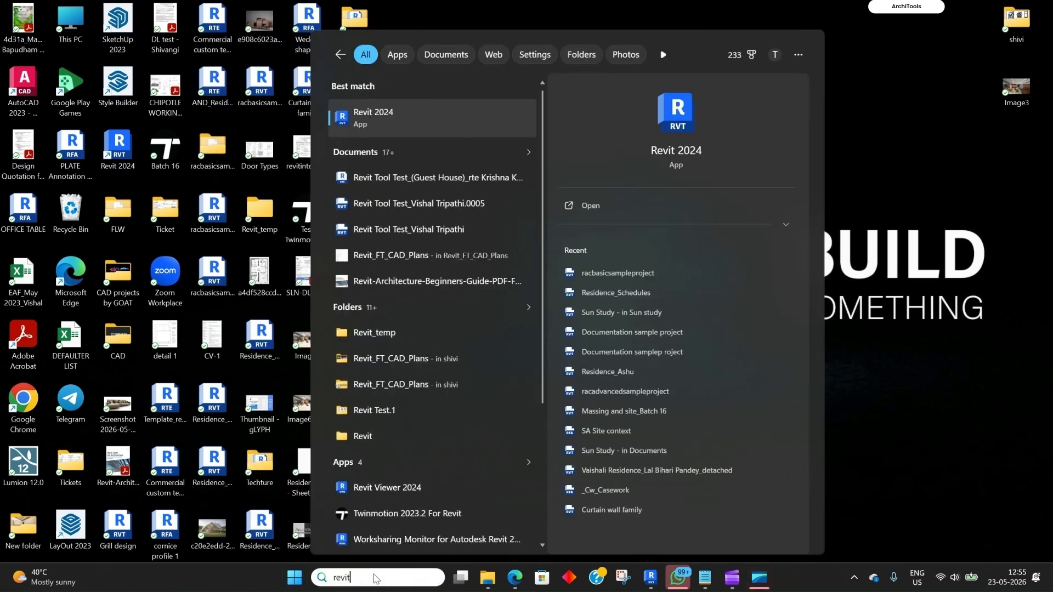
left_click(409, 119)
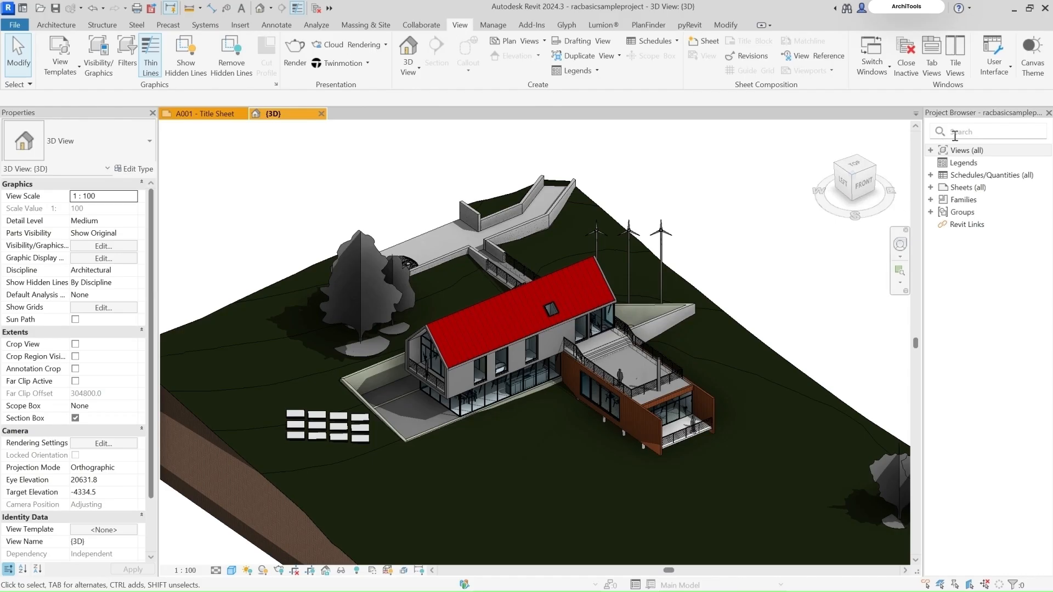
Expand the floor plans in the project's views and open the Level 1 plan.
left_click(972, 153)
double_click(972, 153)
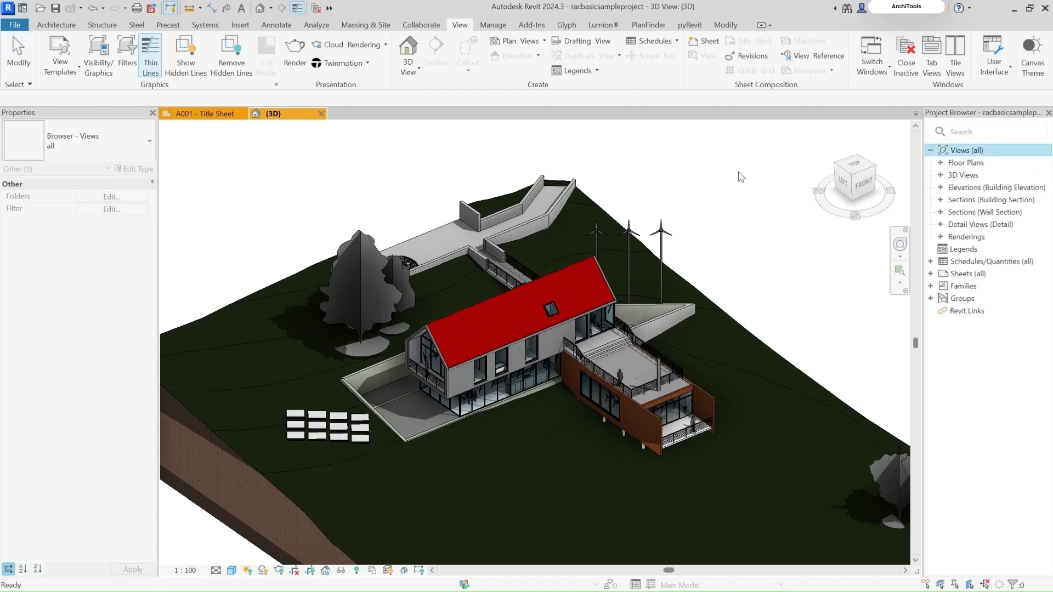
double_click(967, 164)
left_click(969, 175)
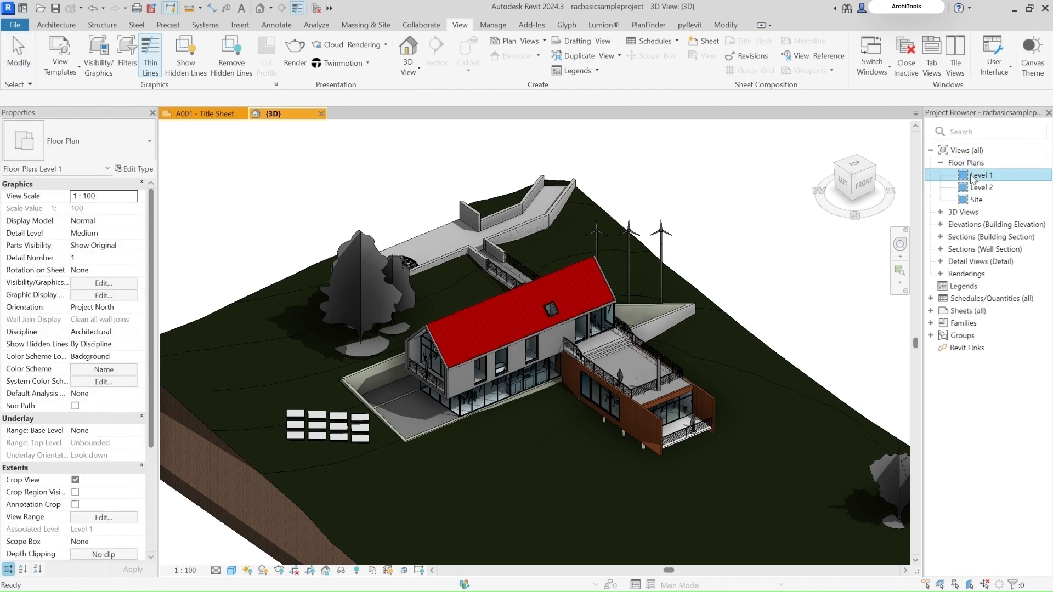
double_click(972, 175)
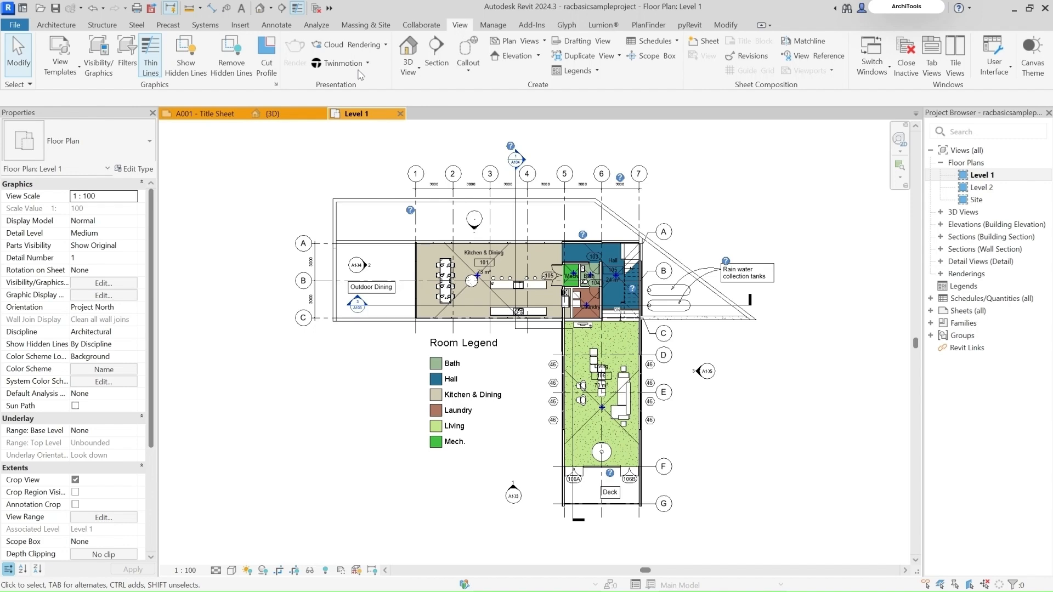
Check which Twinmotion commands are available from the floor plan, and return to the {3D} view.
left_click(343, 63)
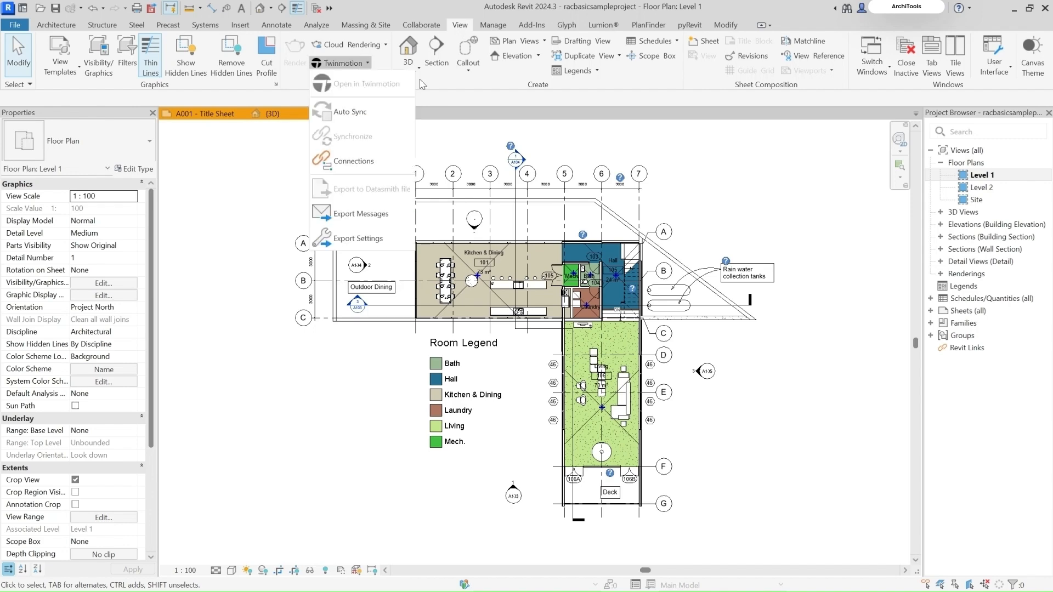
left_click(307, 97)
left_click(279, 114)
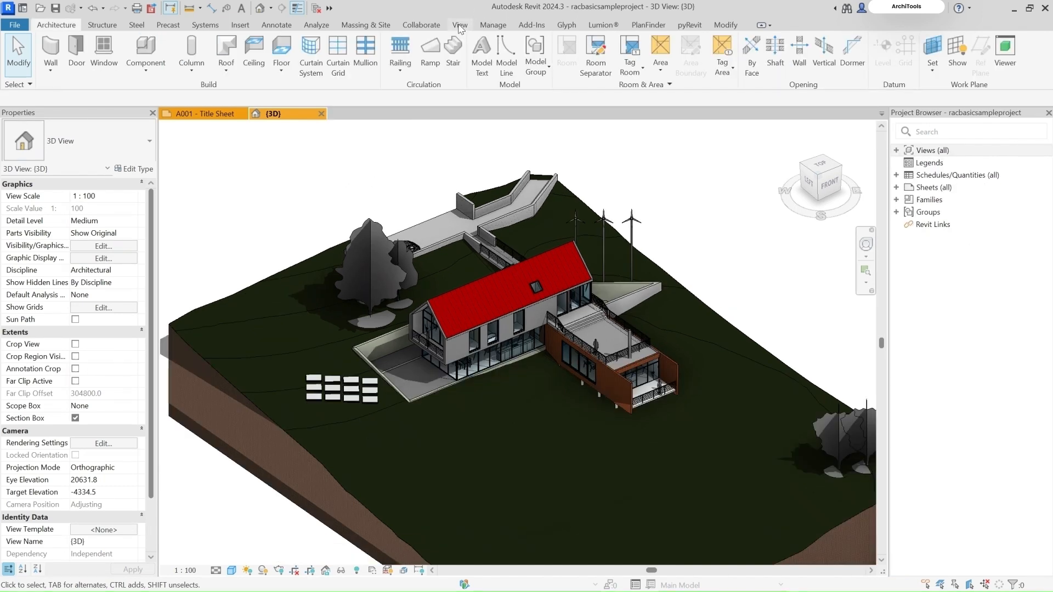
Open the 3D view in Twinmotion through Direct Link as a new project, keeping the hierarchy.
left_click(460, 26)
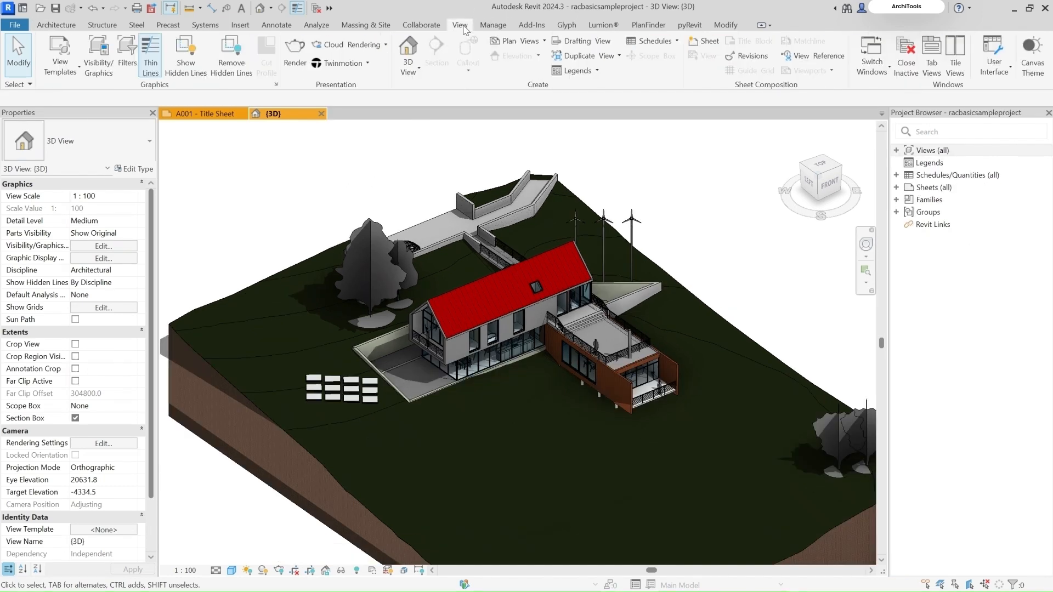
left_click(368, 64)
left_click(349, 87)
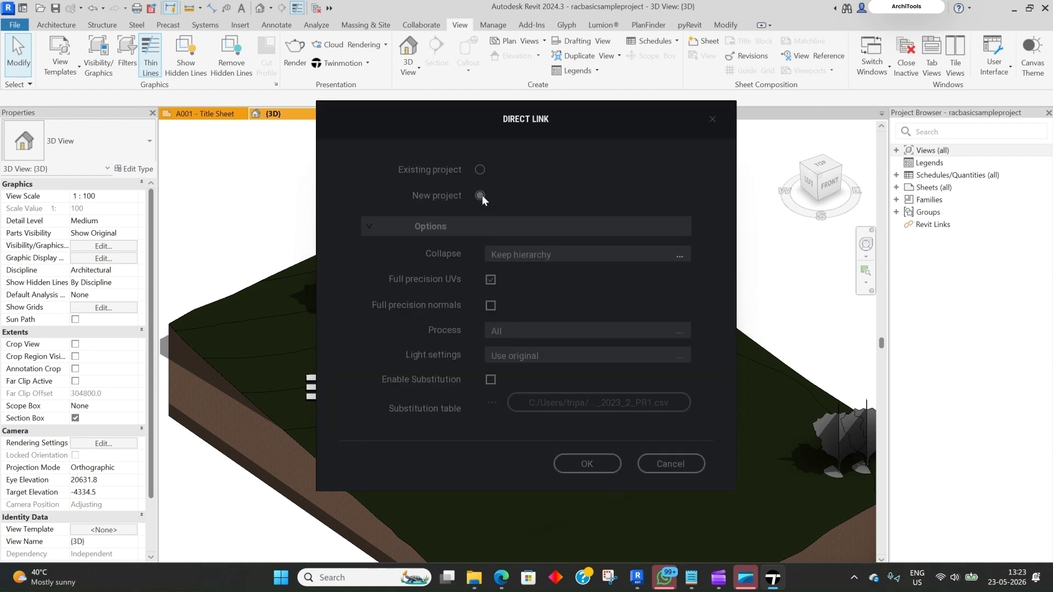
left_click(582, 466)
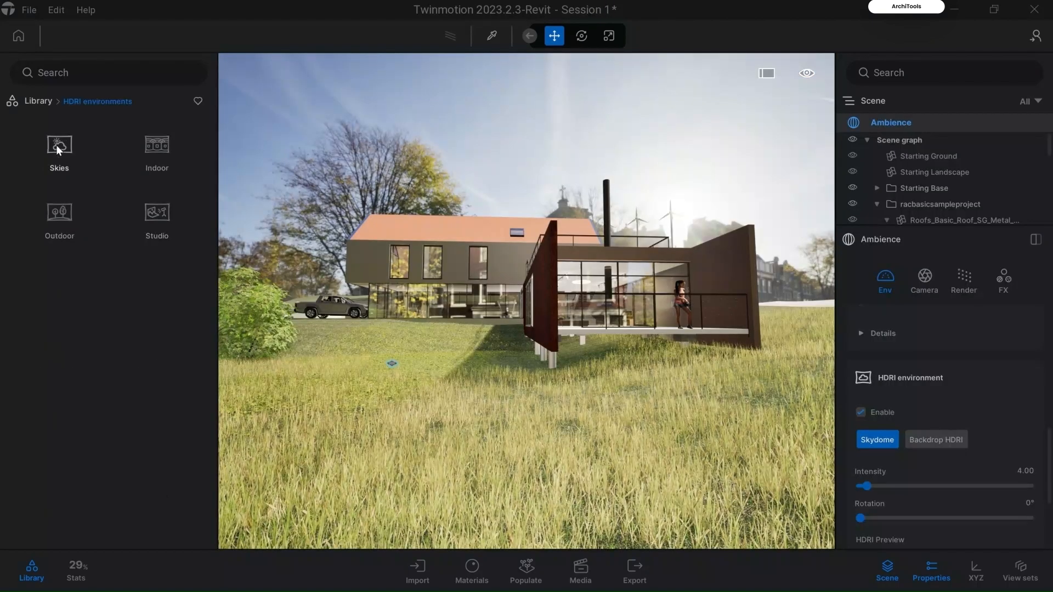
Apply a sky from the Cloudy category of the HDRI skies to the scene.
left_click(55, 144)
left_click(158, 153)
left_click(159, 158)
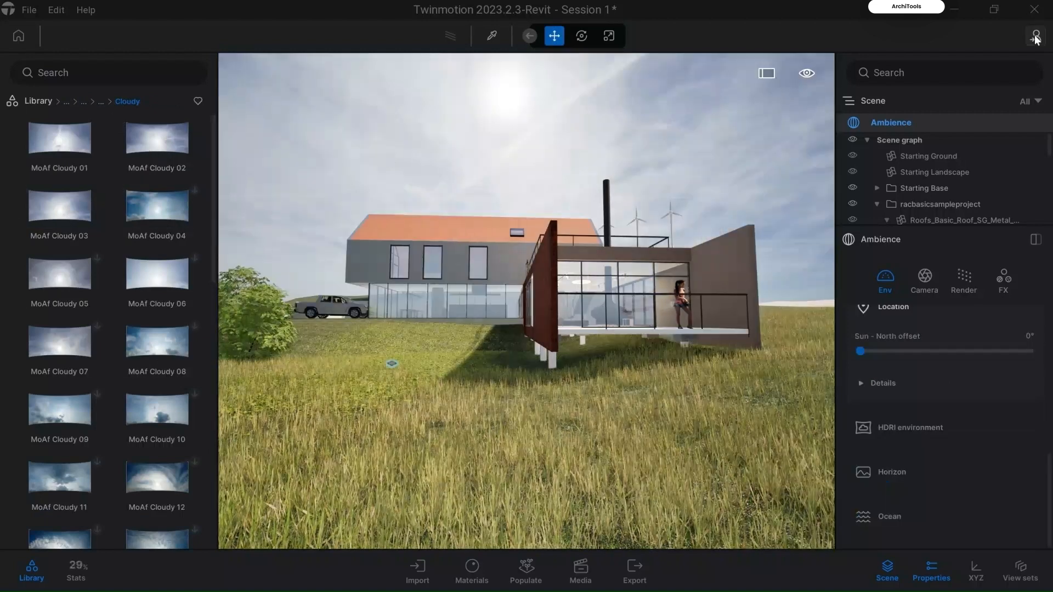
left_click(627, 342)
Apply the Tiber Island outdoor HDRI environment from the library to the scene.
left_click(38, 101)
left_click(59, 302)
left_click(52, 214)
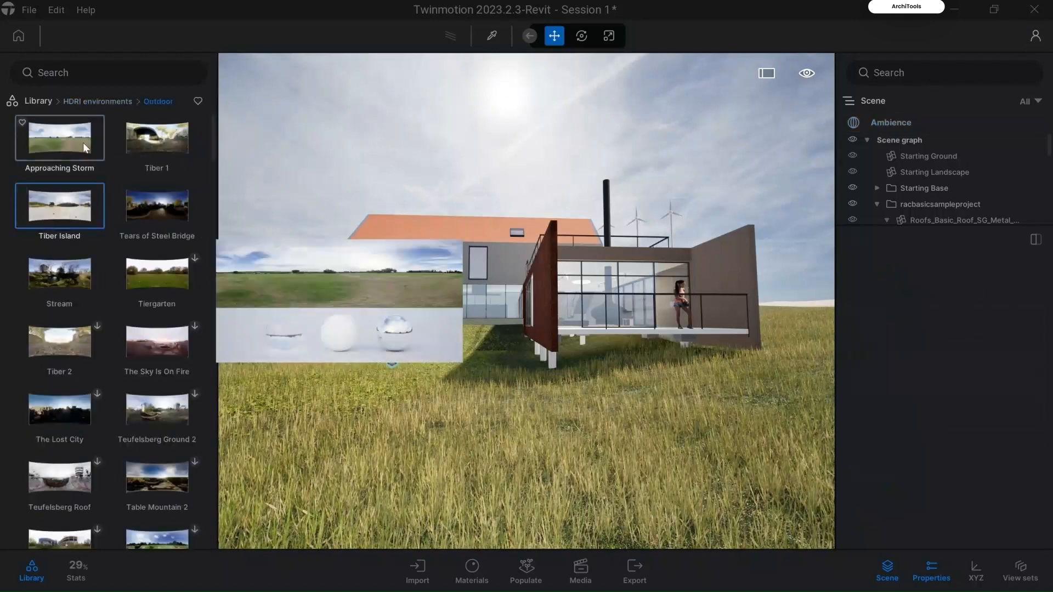
left_click_drag(146, 215, 489, 195)
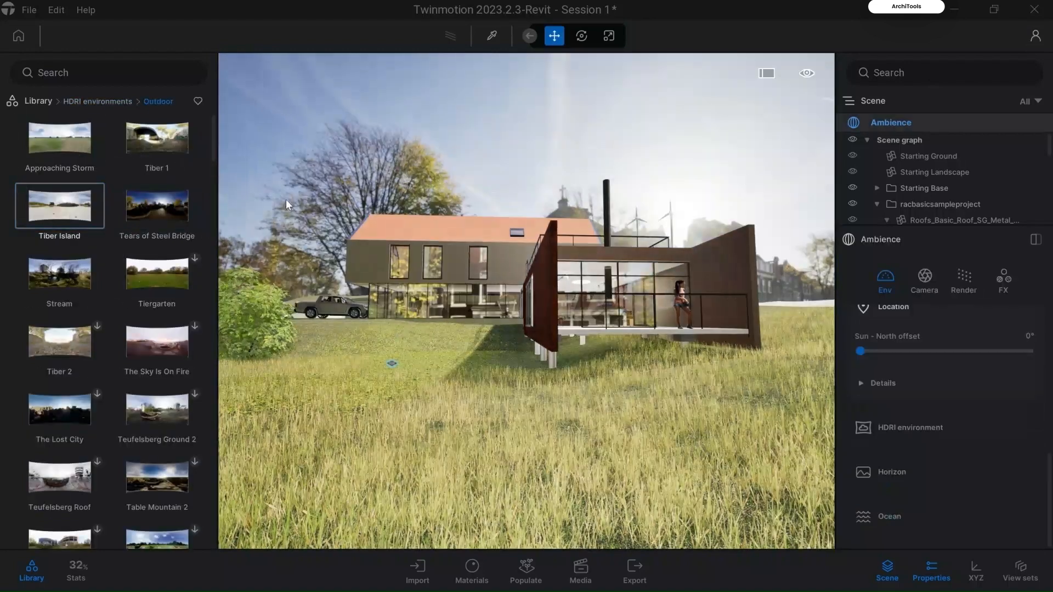
Enable the horizon in the scene's environment settings and set its picture to Bay.
left_click(899, 470)
left_click(861, 428)
left_click(860, 427)
left_click(858, 426)
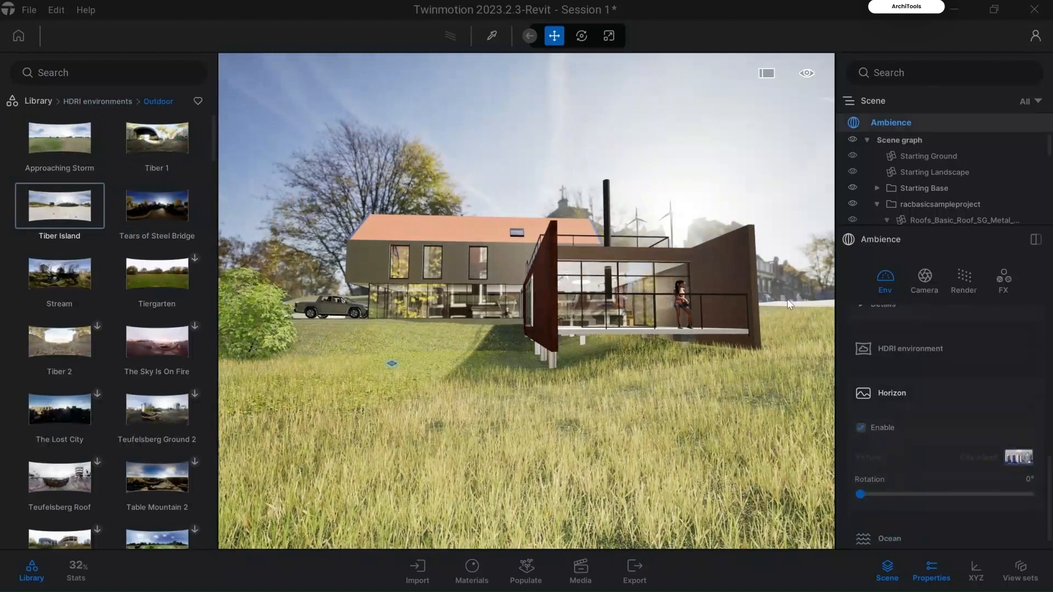
left_click(1018, 458)
left_click(964, 355)
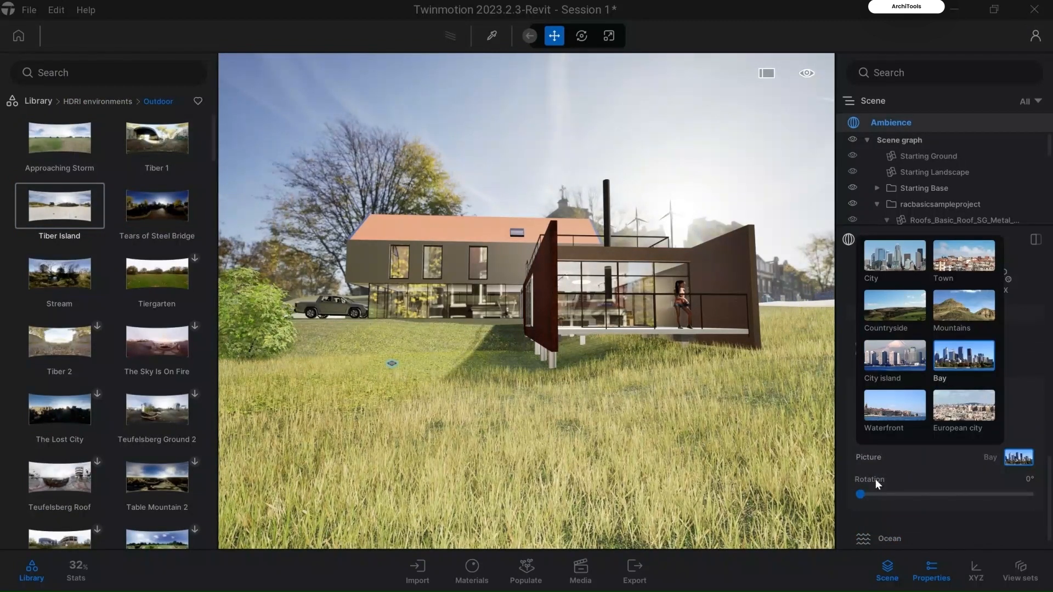